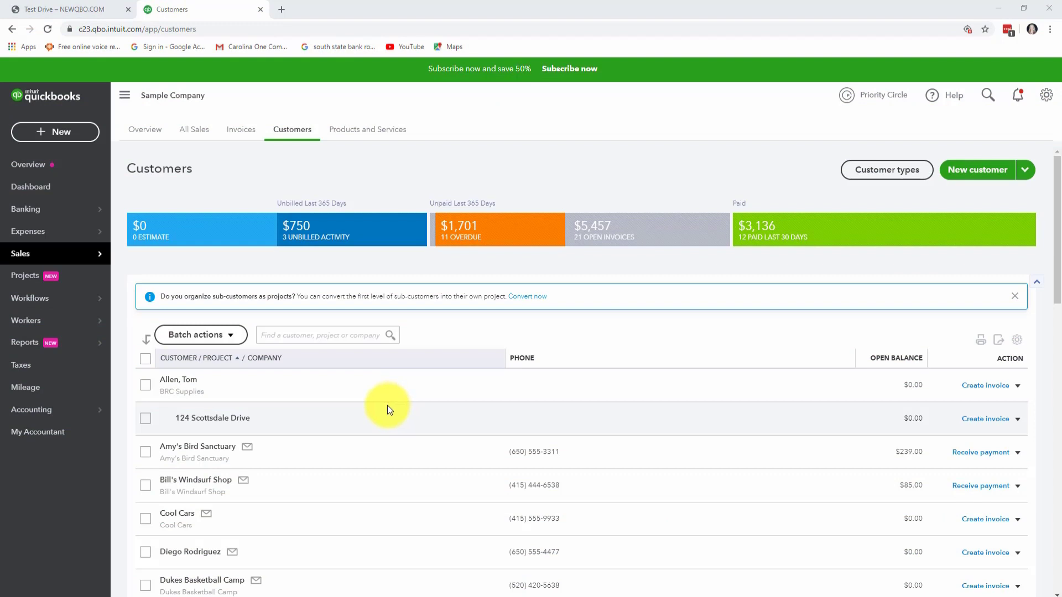
Open the Reports overview and scroll down to the Who owes you reports.
mouse_move(11, 349)
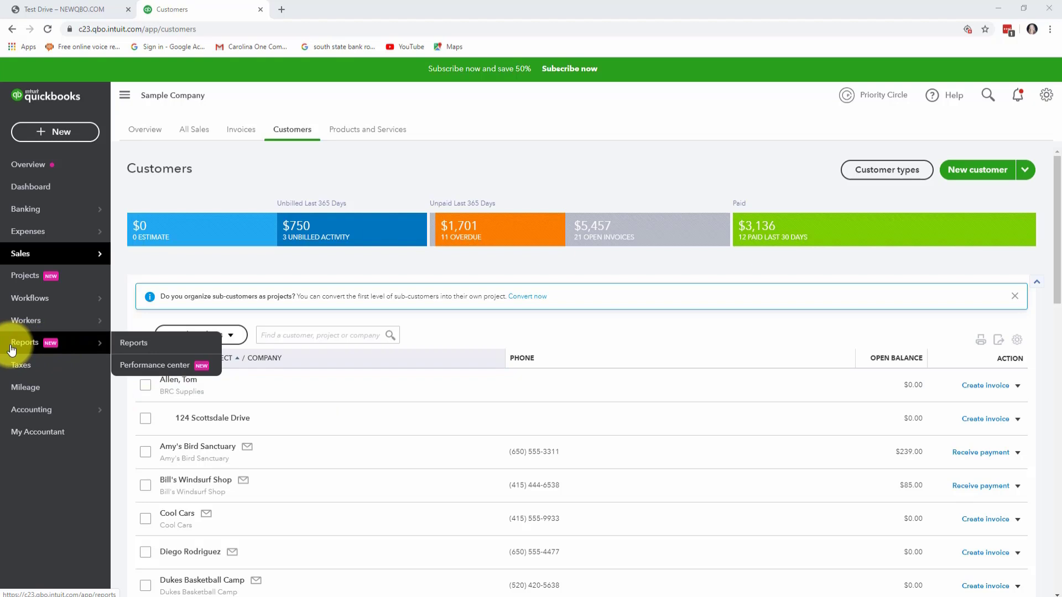
left_click(11, 348)
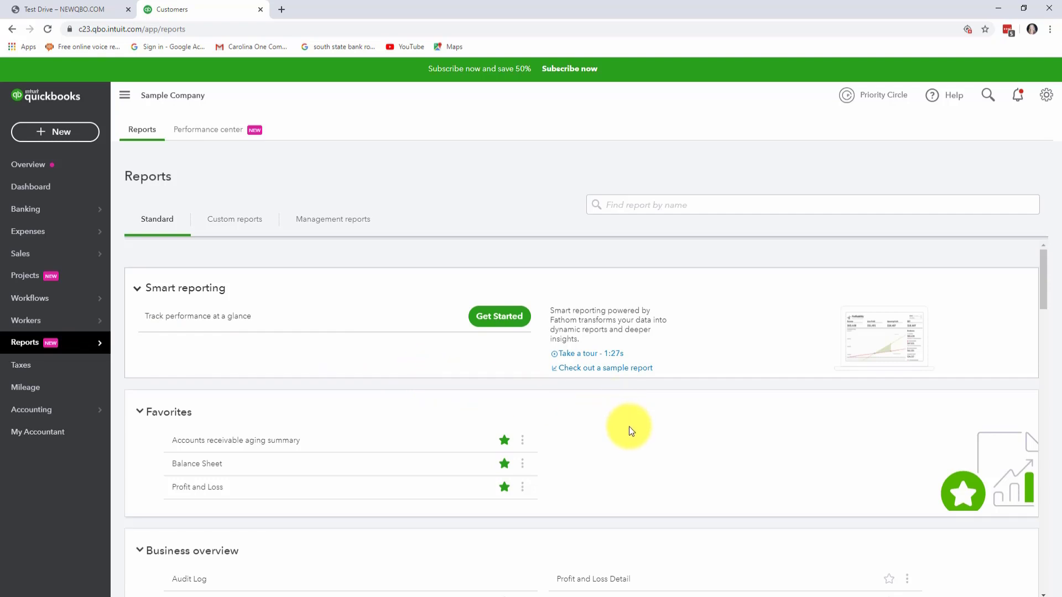
scroll(628, 435, "down", 6)
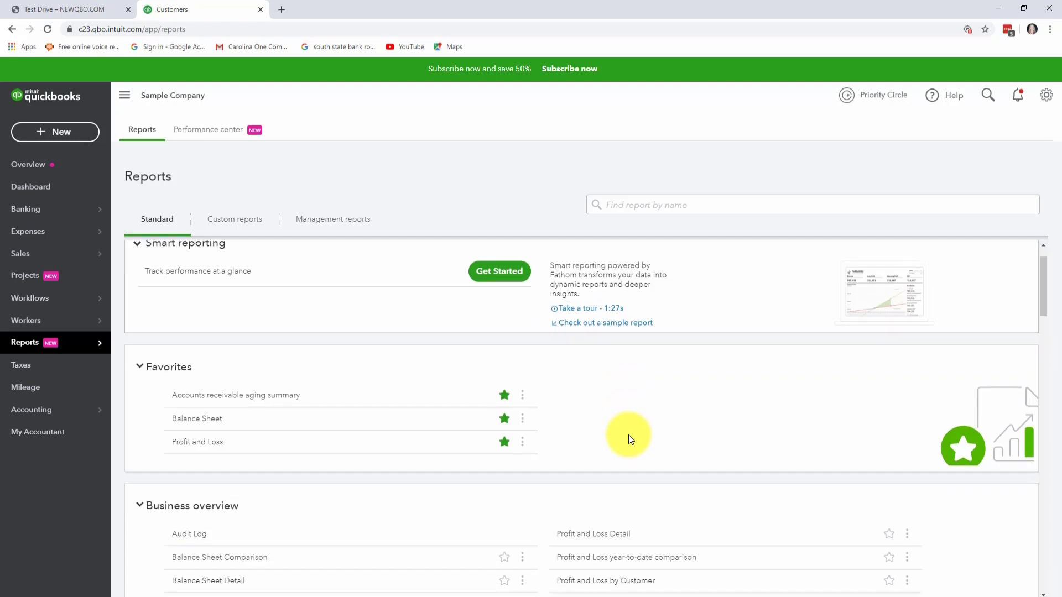
scroll(629, 434, "down", 3)
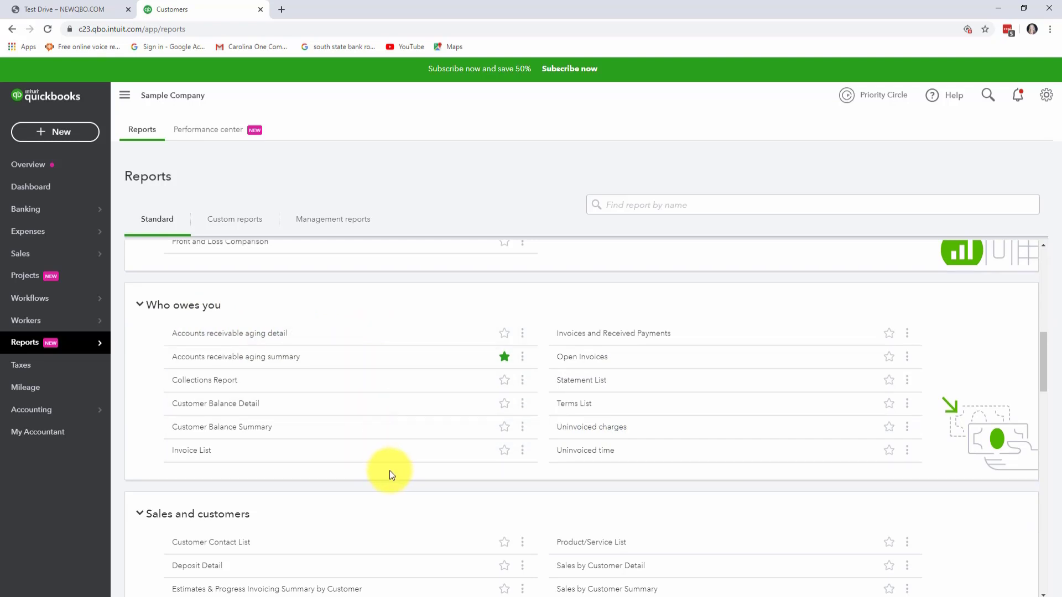
Open the Open Invoices report and scroll to 55 Twin Lane's invoices 1028, 1005 and 1038.
left_click(590, 362)
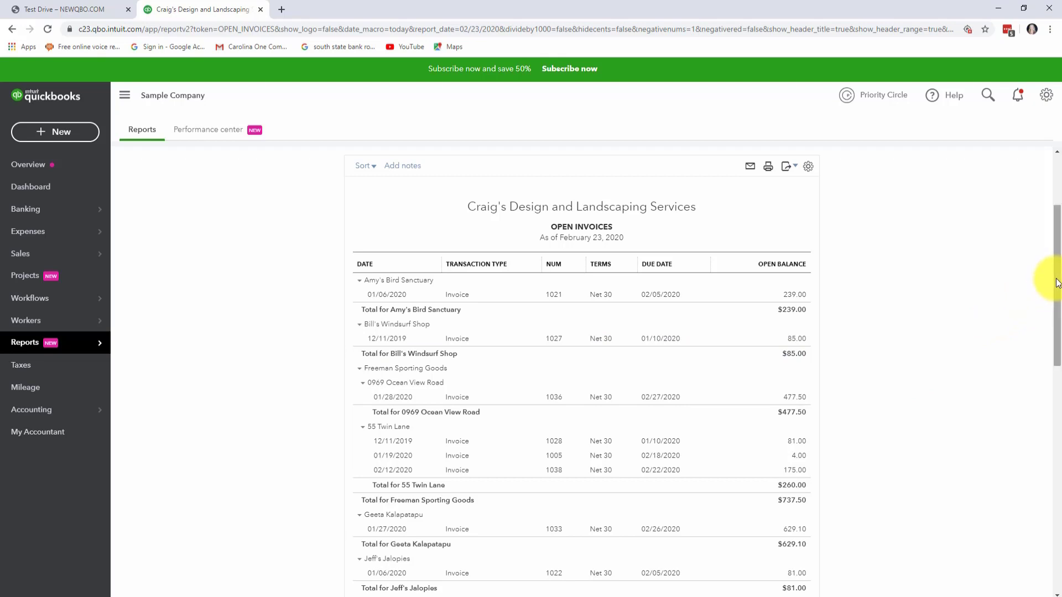
left_click_drag(1057, 282, 1057, 333)
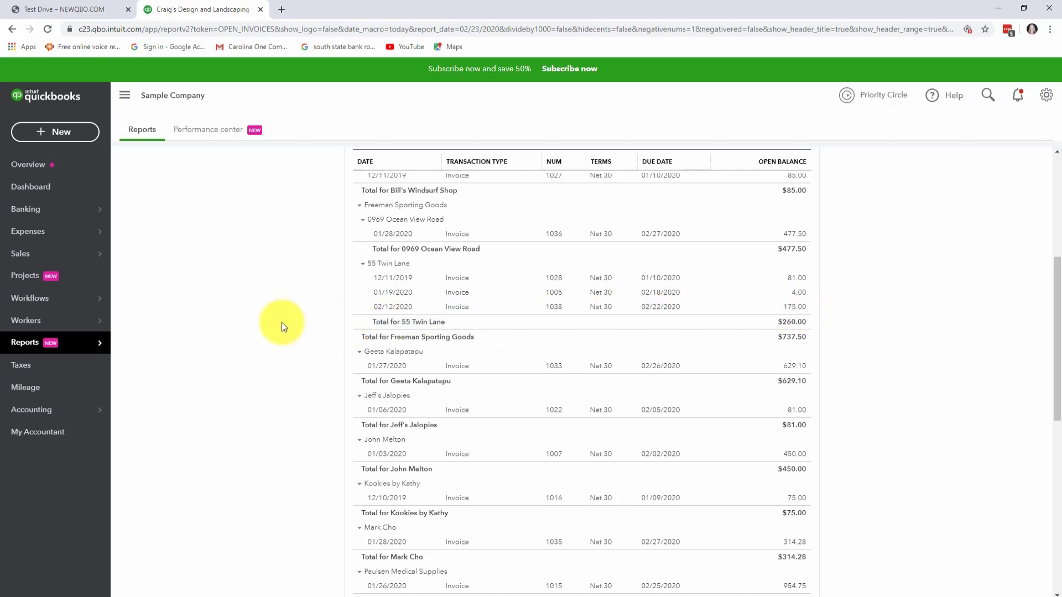
From the Customers list, start a received payment for Freeman Sporting Goods:55 Twin Lane.
mouse_move(33, 258)
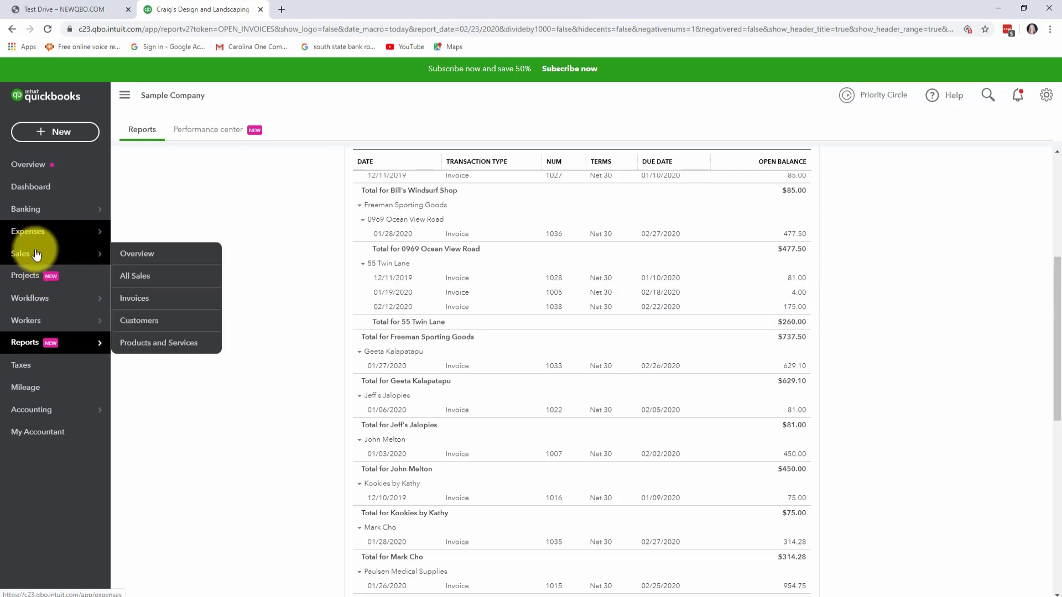
left_click(157, 320)
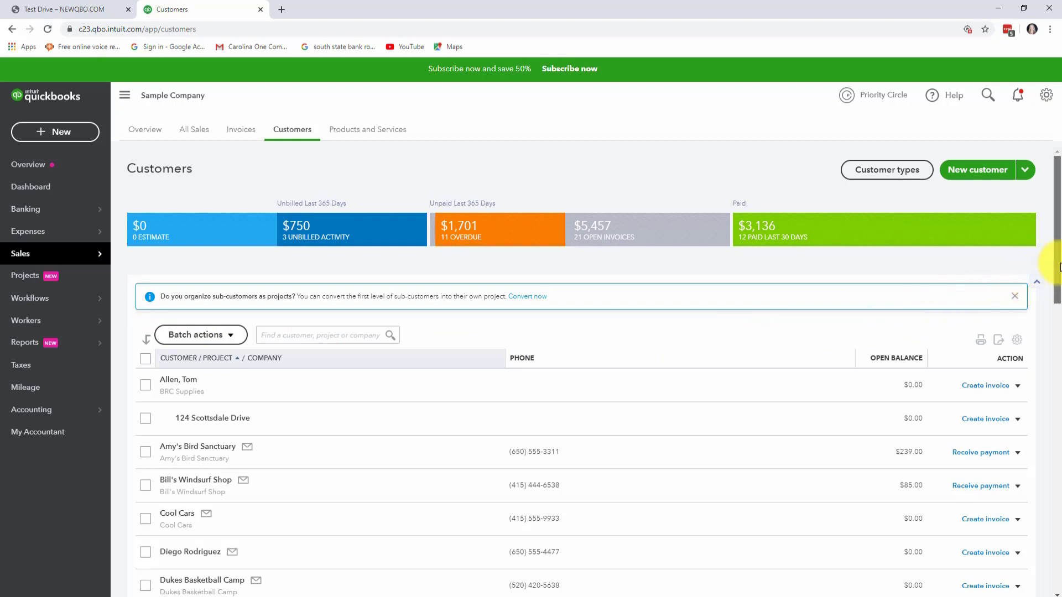
left_click_drag(1058, 269, 1057, 383)
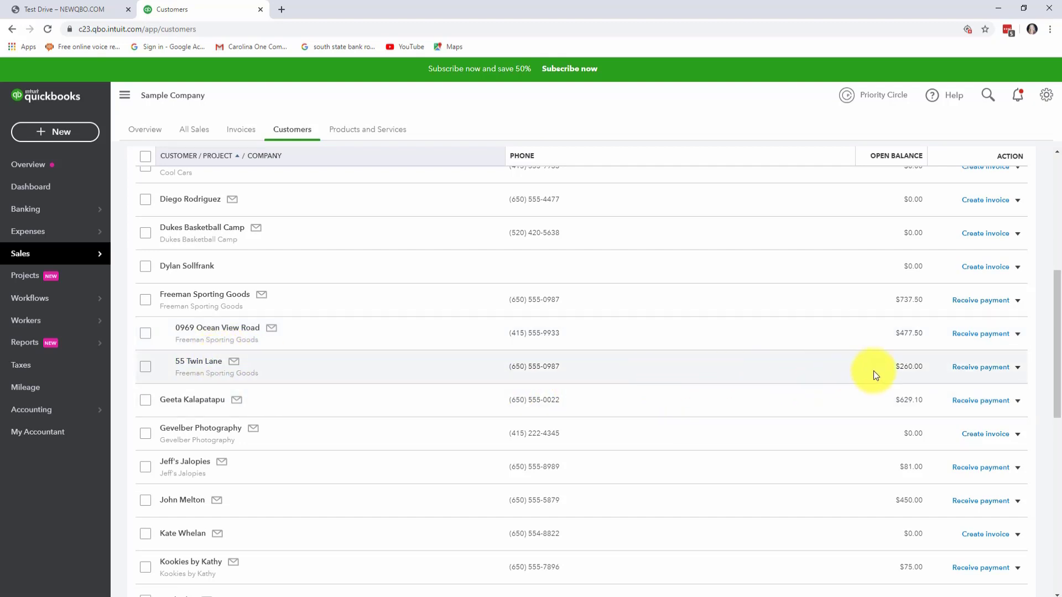
left_click(983, 367)
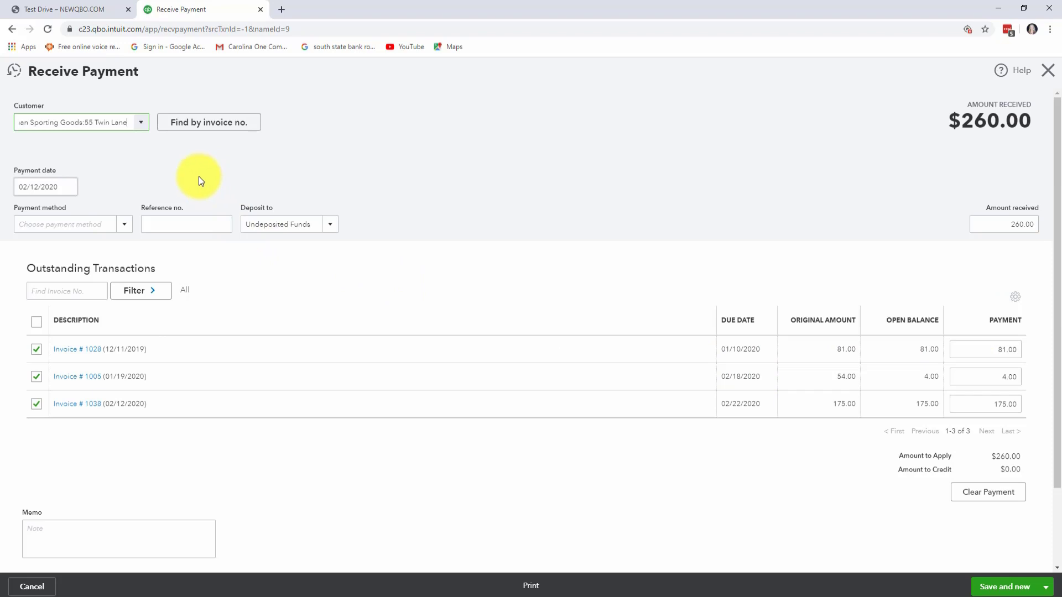
left_click(141, 124)
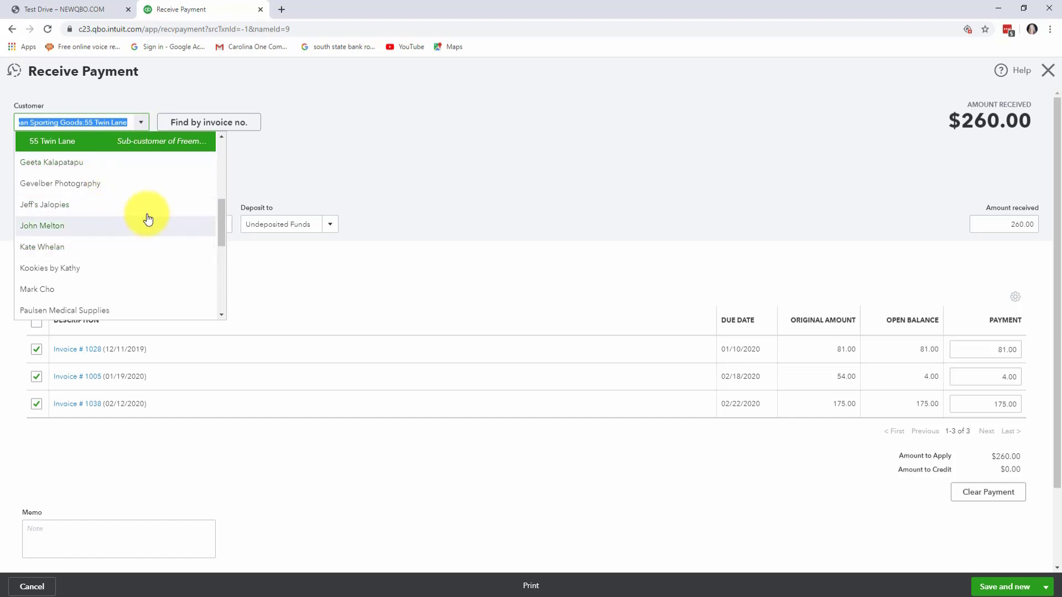
left_click(311, 147)
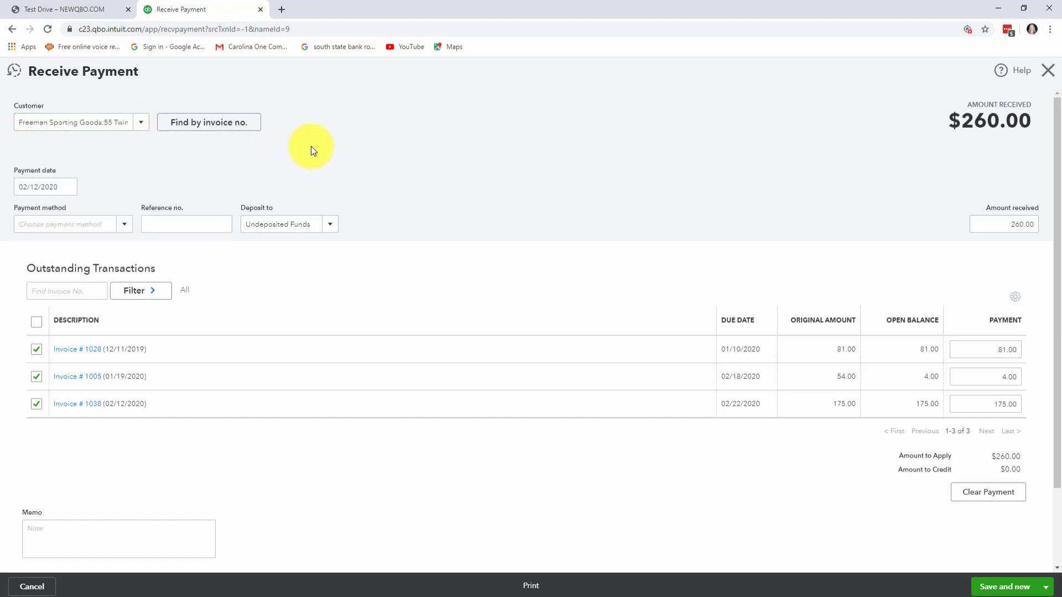
left_click(209, 126)
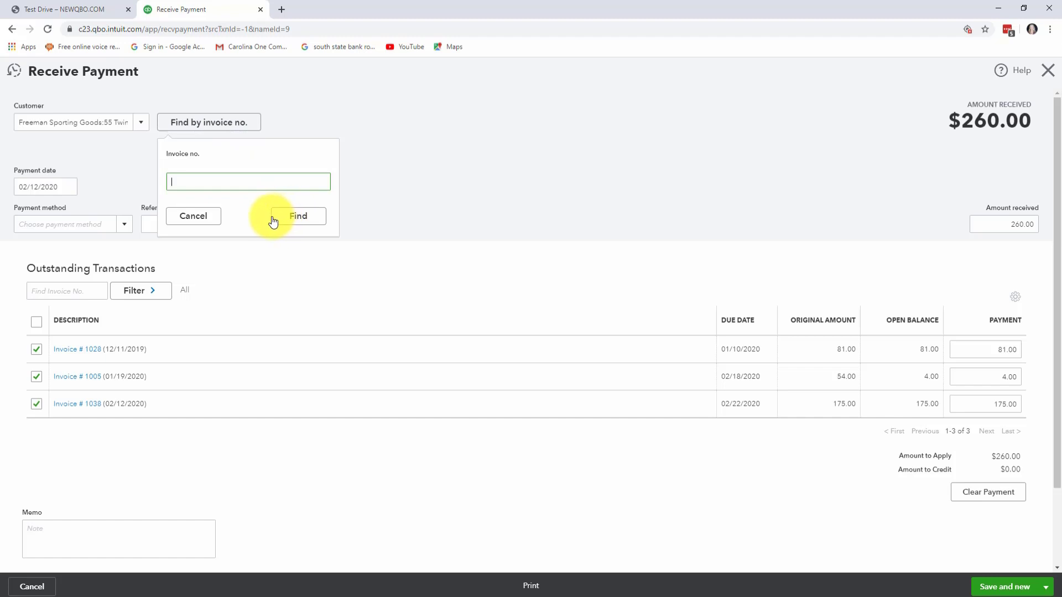
left_click(193, 216)
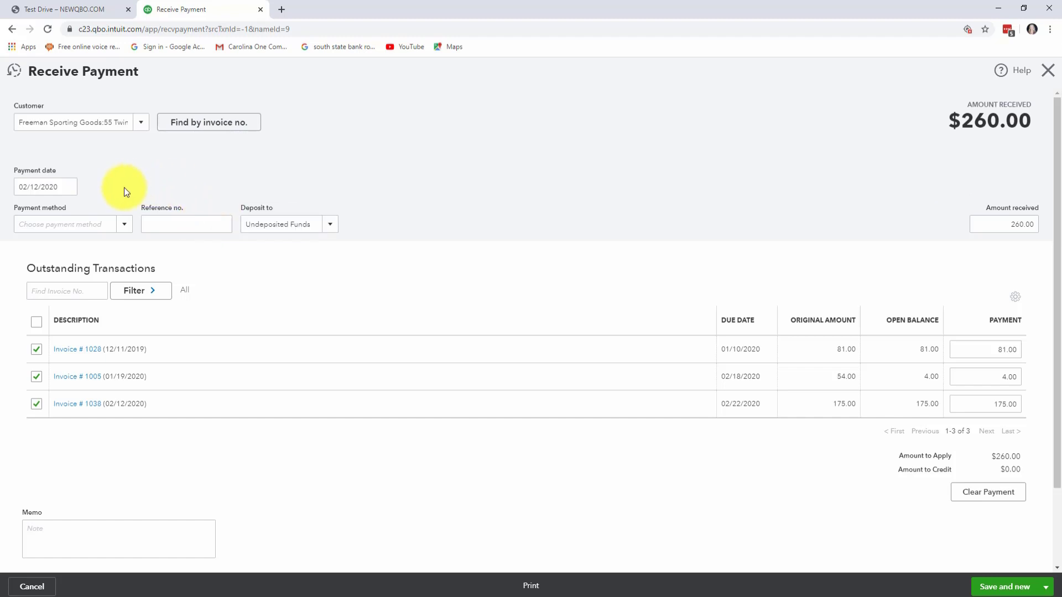
Set the payment date to 02/28/2020 using the calendar.
left_click(72, 186)
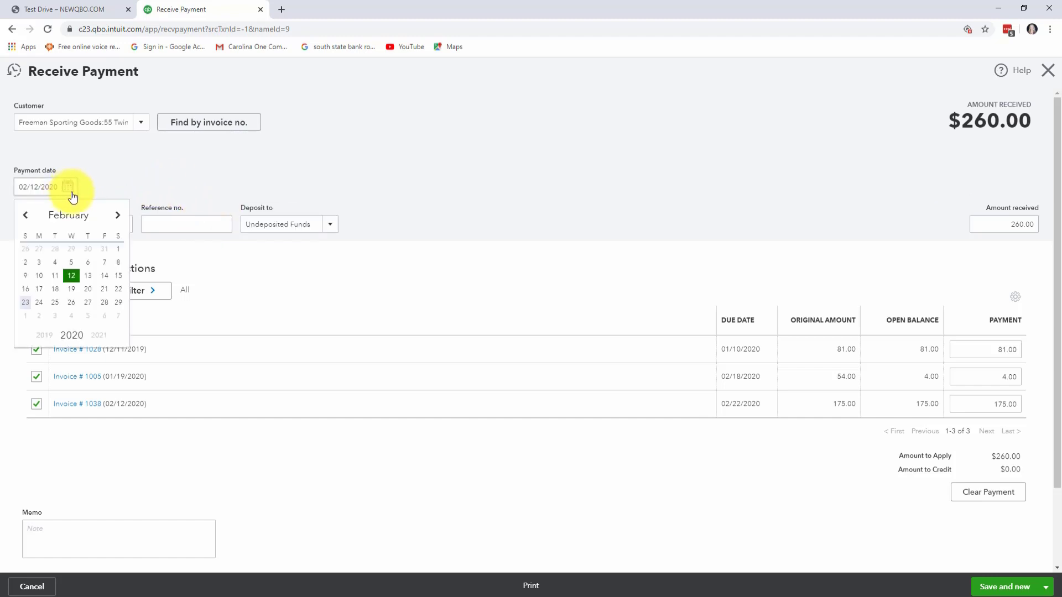
left_click(105, 303)
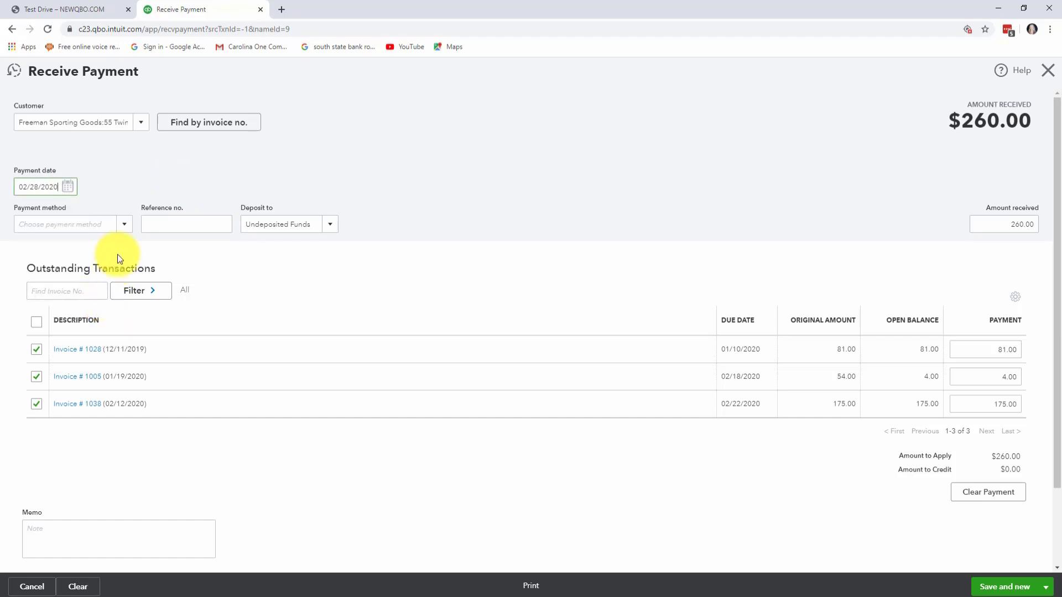
left_click(125, 225)
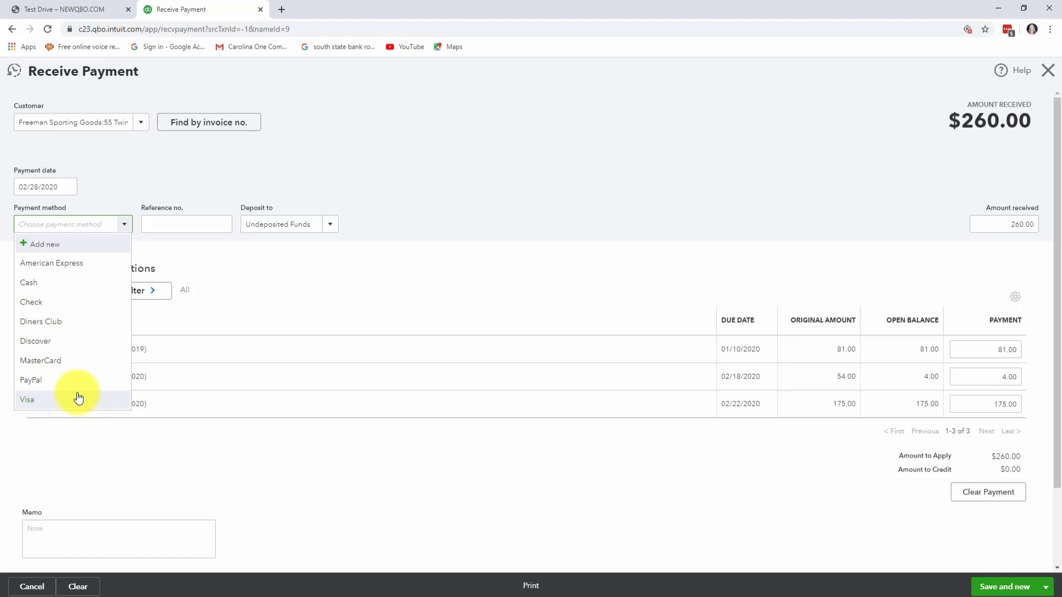
Add a new payment method named Square and assign it to this payment.
left_click(52, 245)
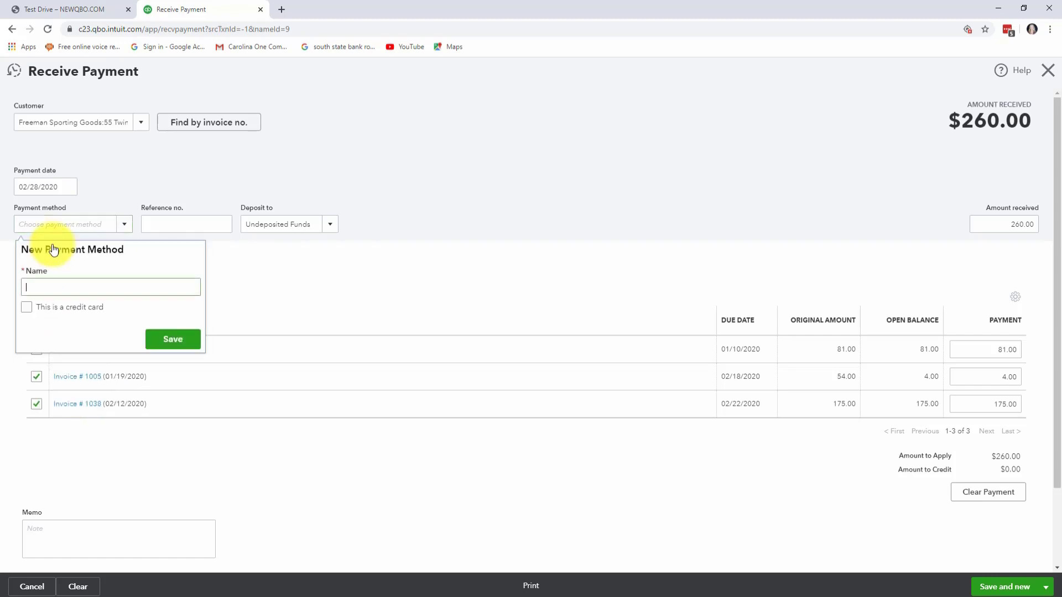
type("S")
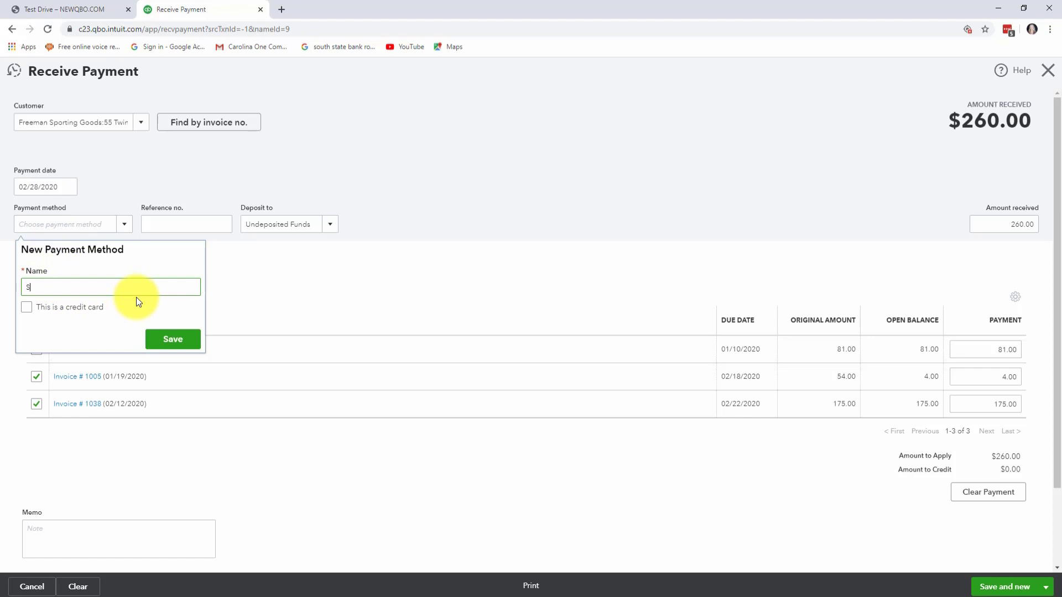
type("quare")
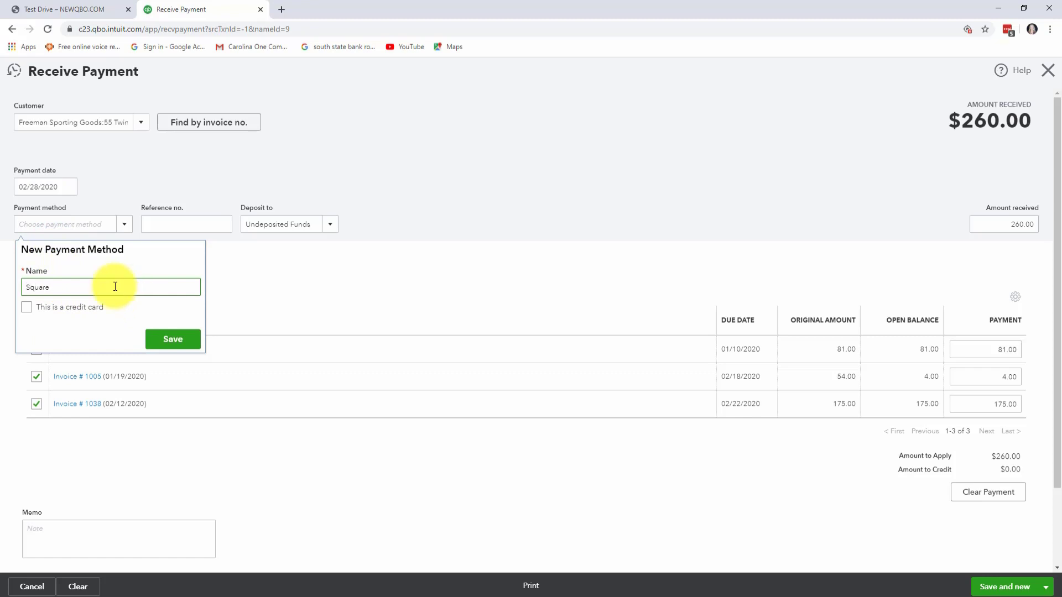
left_click(176, 340)
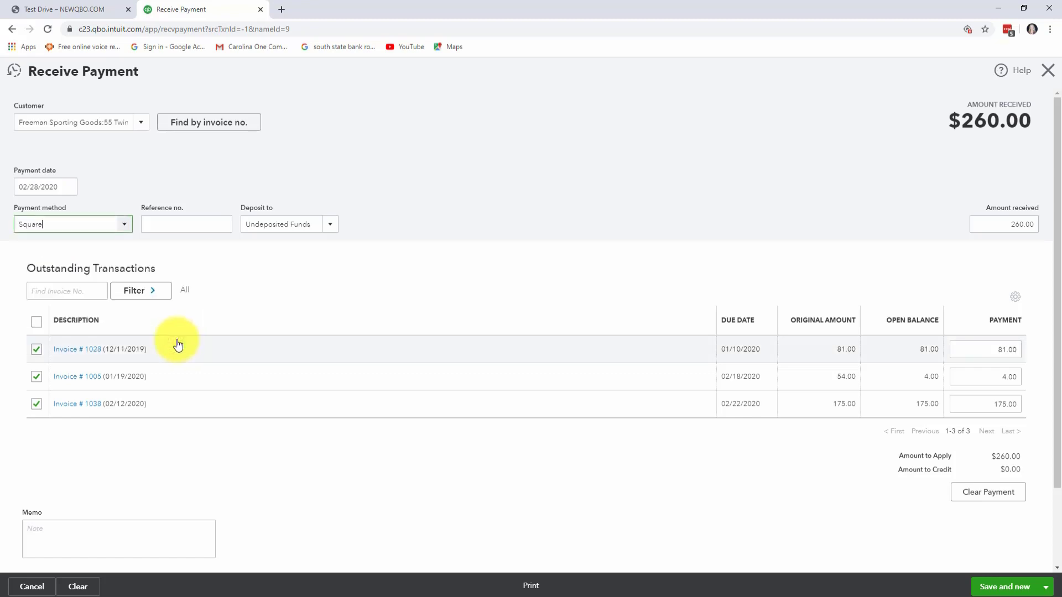
left_click(125, 225)
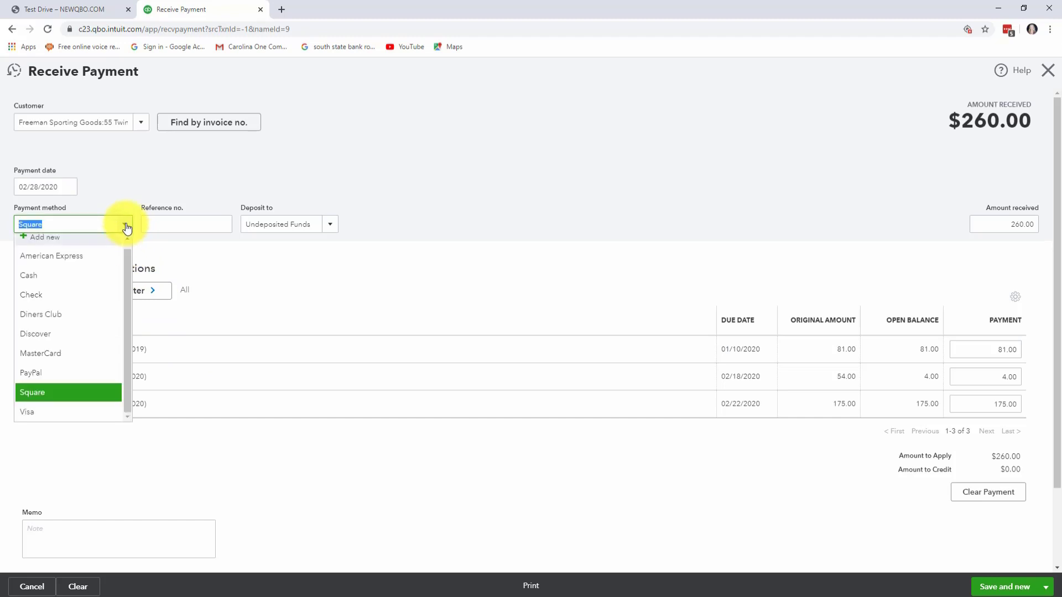
scroll(127, 283, "up", 1)
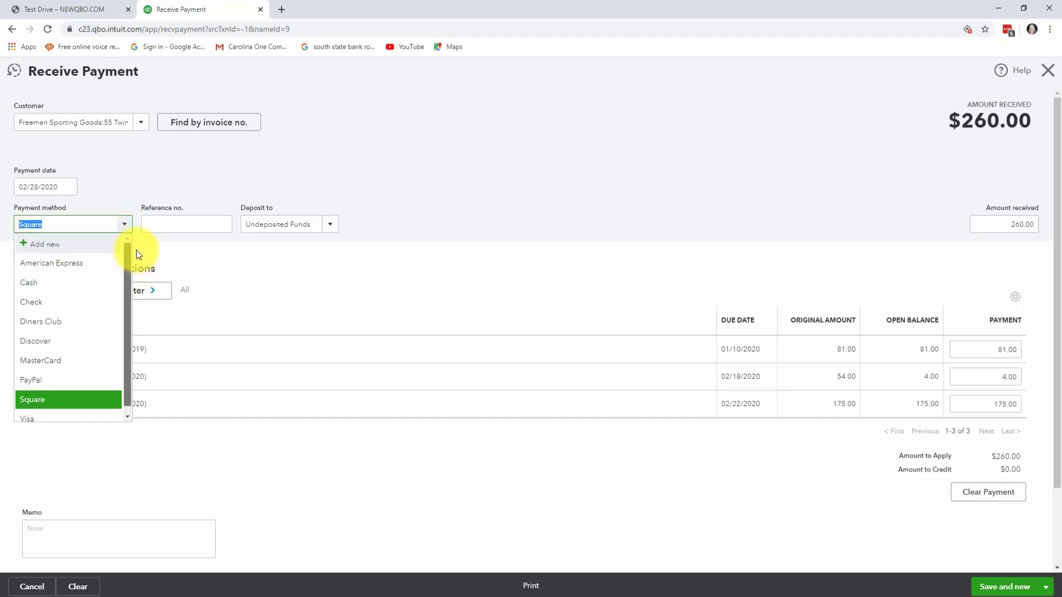
Set the payment method to Check with reference number 25697.
left_click(31, 303)
left_click(177, 224)
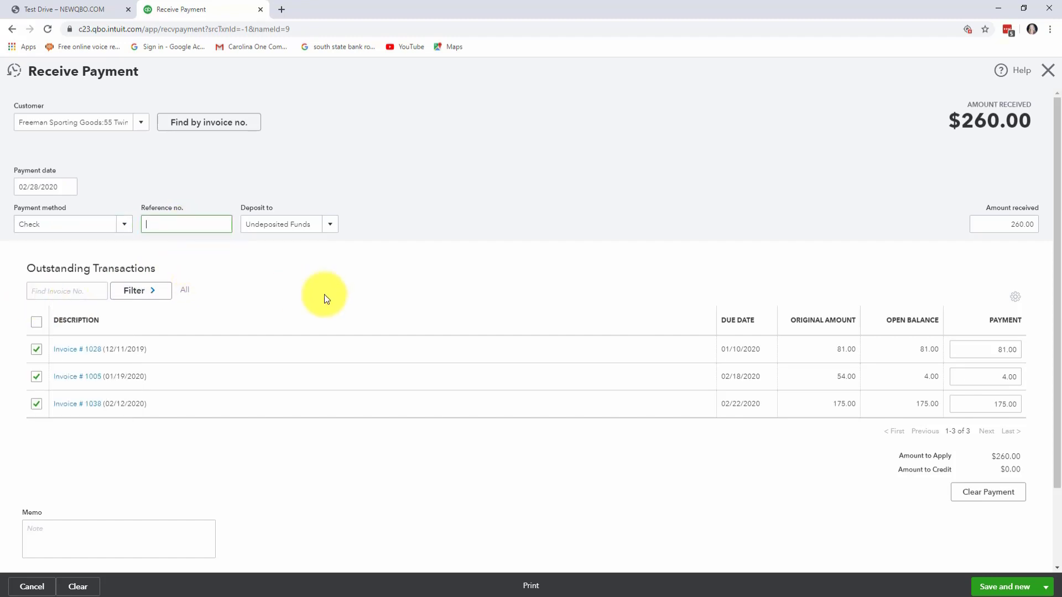
type("25697")
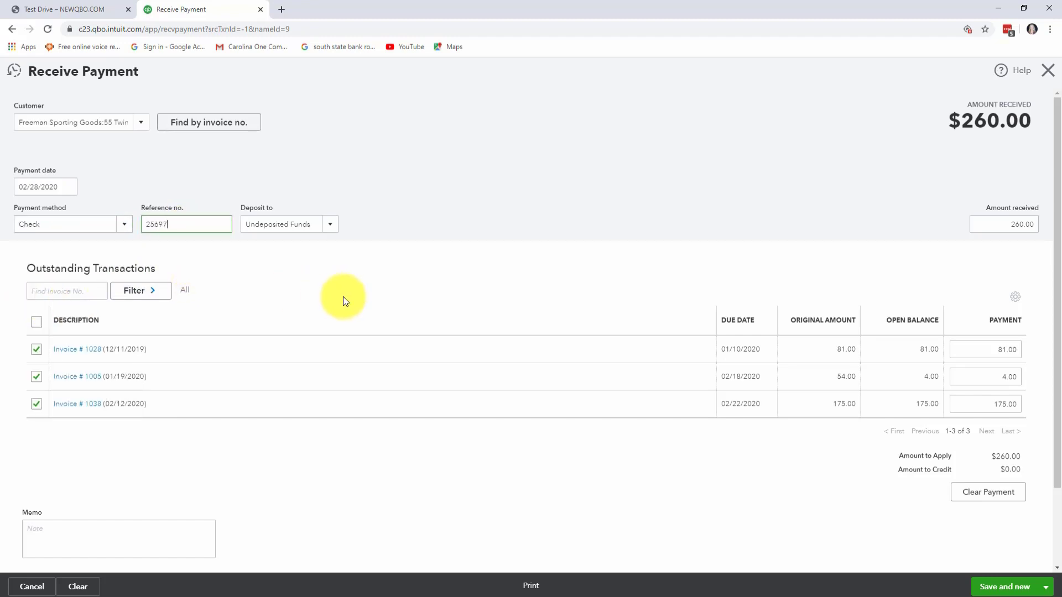
key("Tab")
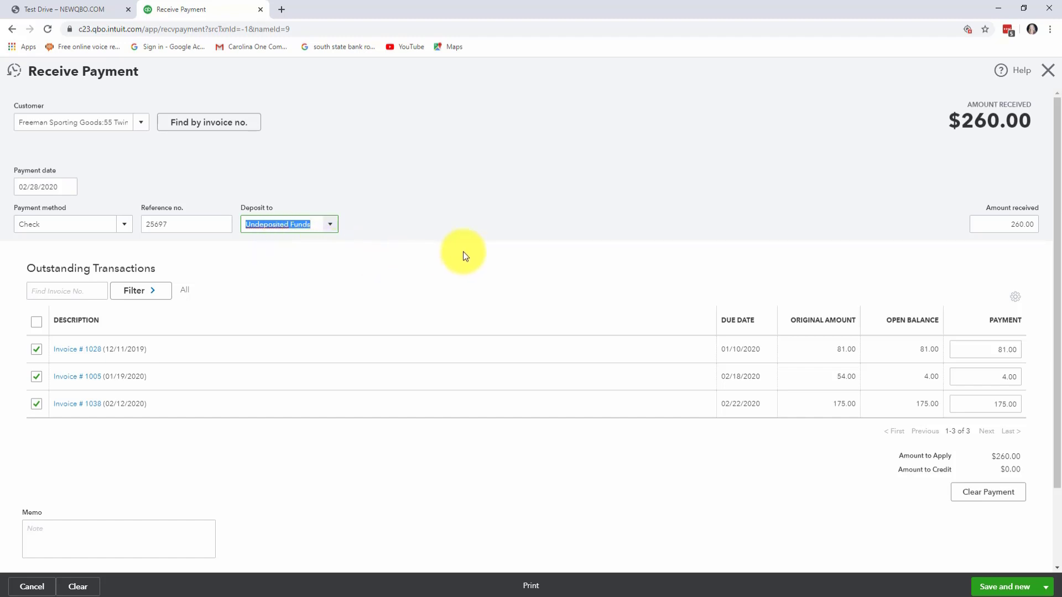
Replace the 260.00 amount received with 179.00.
left_click_drag(995, 223, 1038, 225)
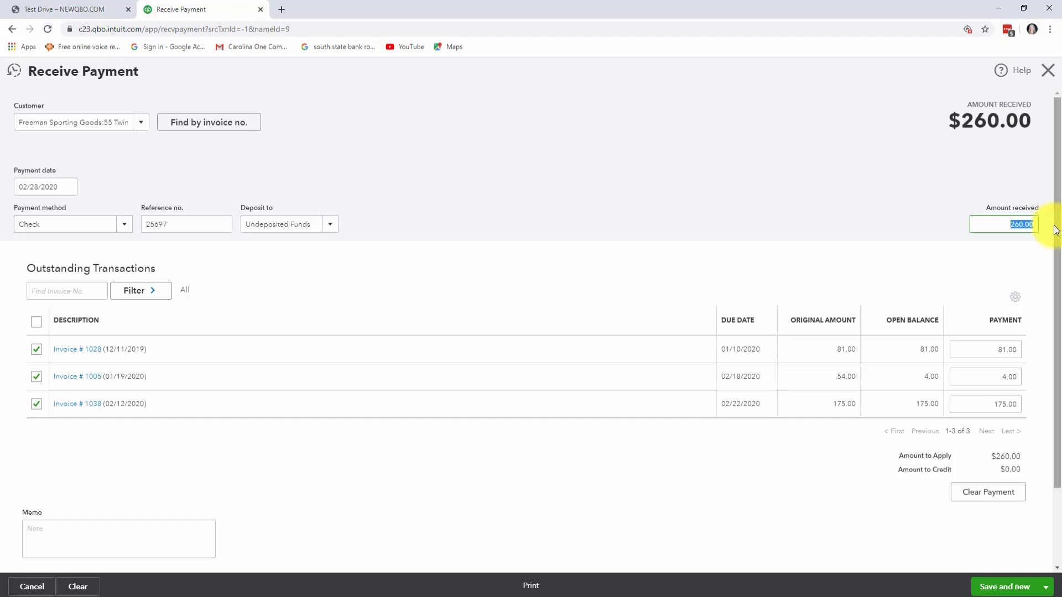
type("179.00")
left_click(1055, 230)
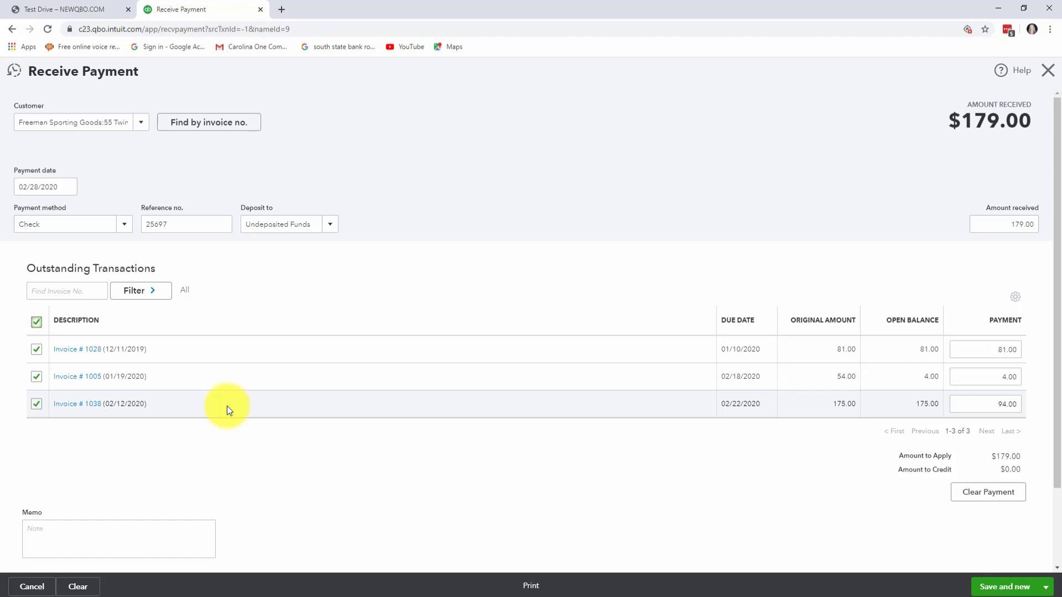
Uncheck invoice 1028 and pay 175.00 on invoice 1038, leaving 4.00 on 1005.
left_click(35, 351)
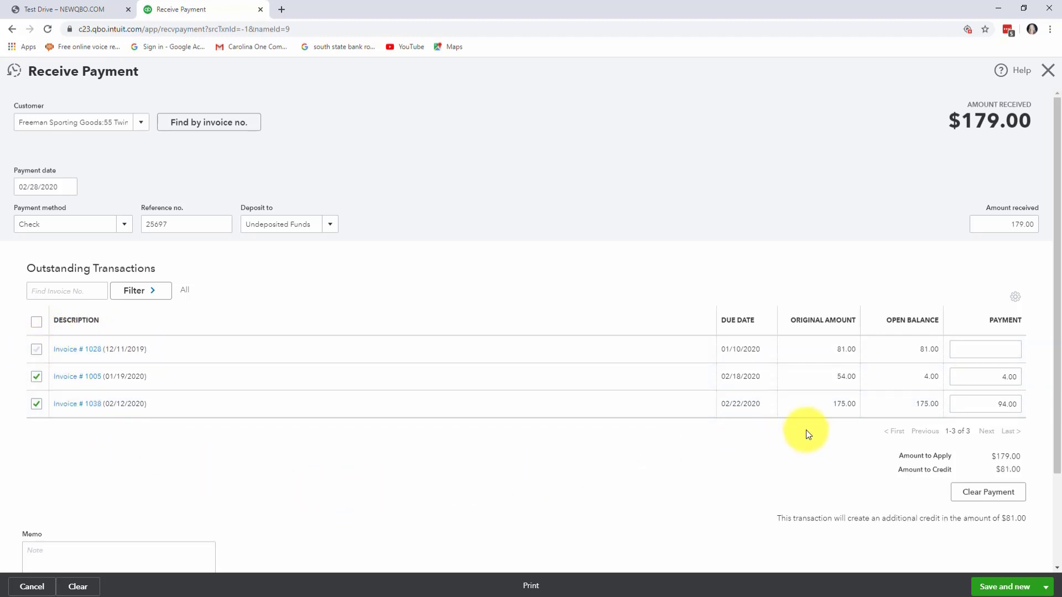
left_click(985, 405)
type("175.00")
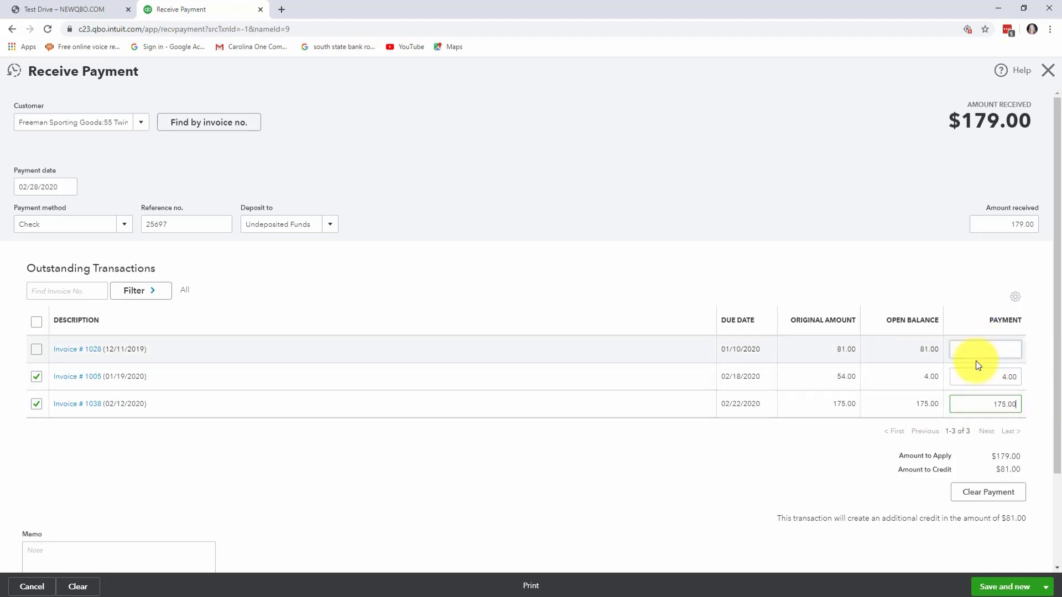
left_click(979, 377)
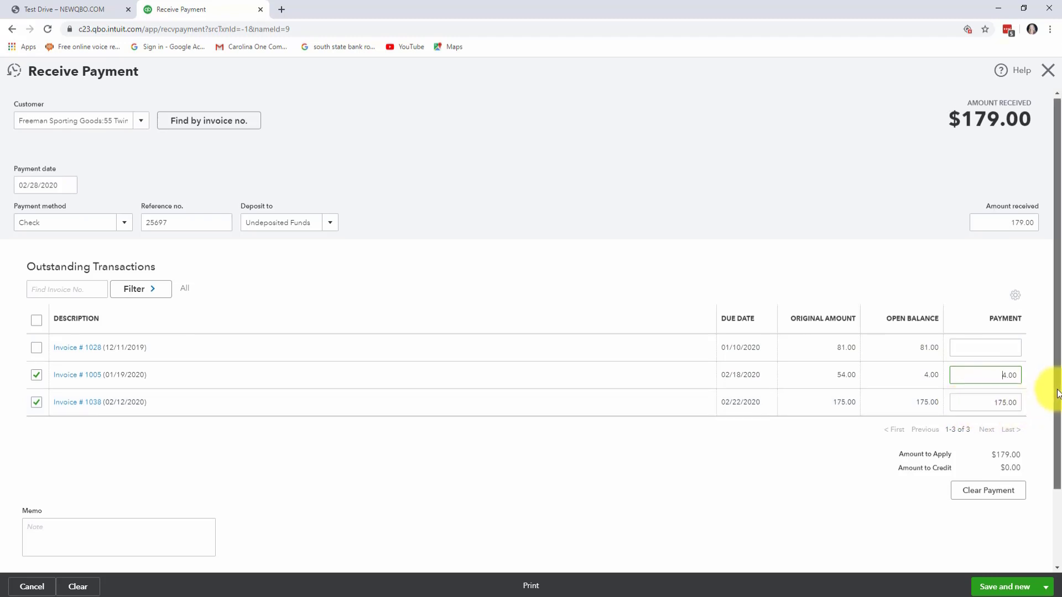
left_click_drag(1056, 403, 1059, 461)
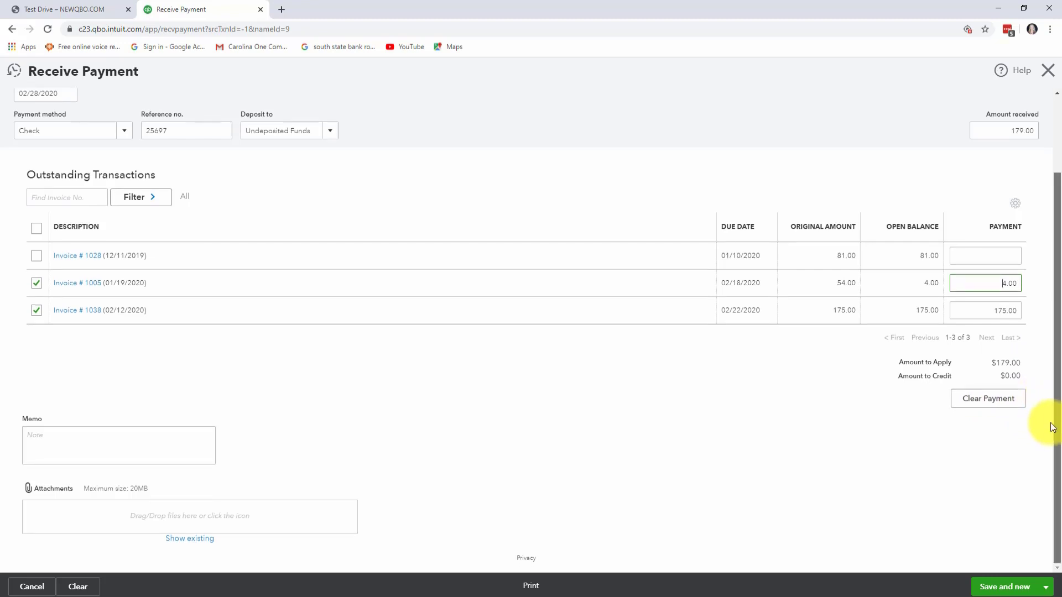
scroll(1044, 427, "down", 1)
left_click(181, 432)
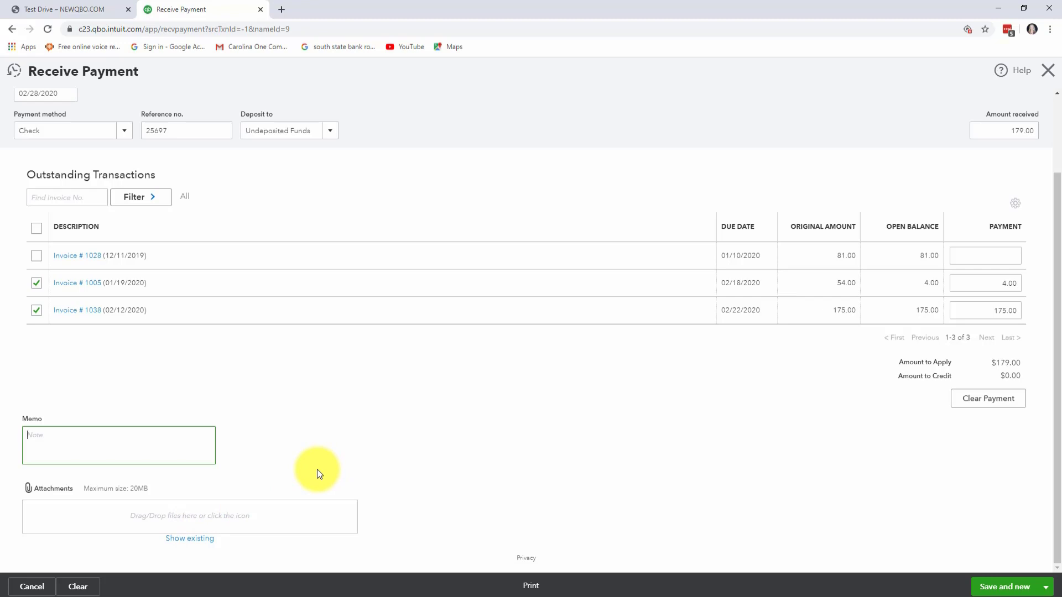
scroll(317, 469, "up", 2)
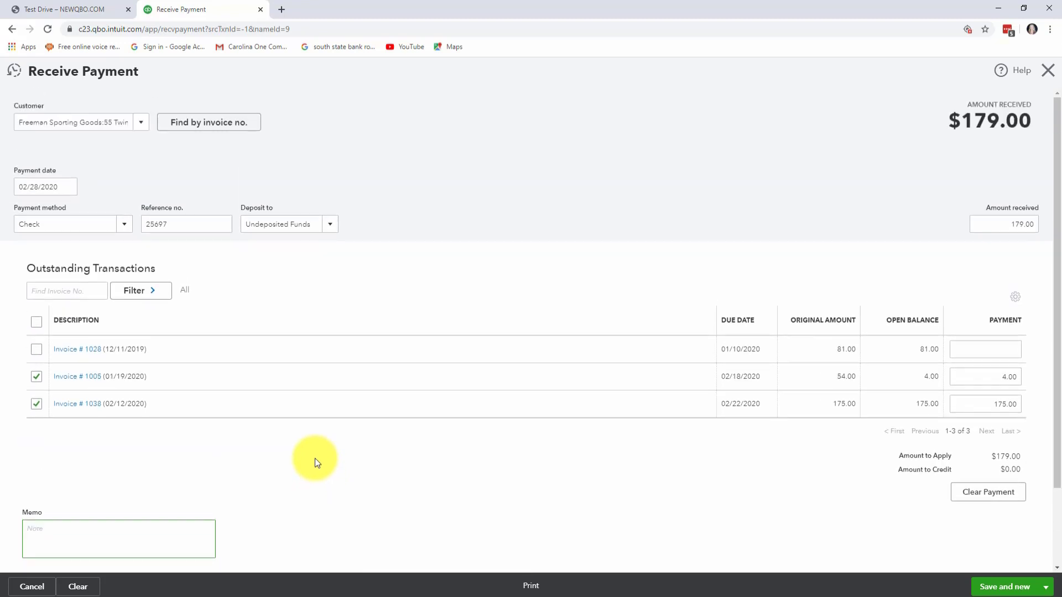
Save the $179 check payment, close the blank new form, and open the Chart of Accounts.
left_click(998, 590)
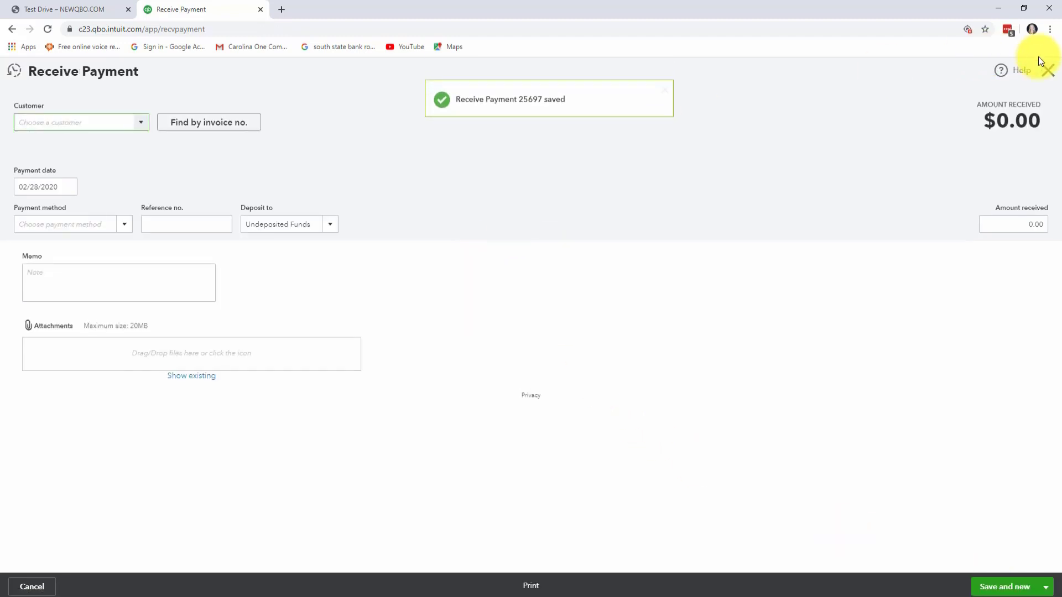
left_click(1048, 72)
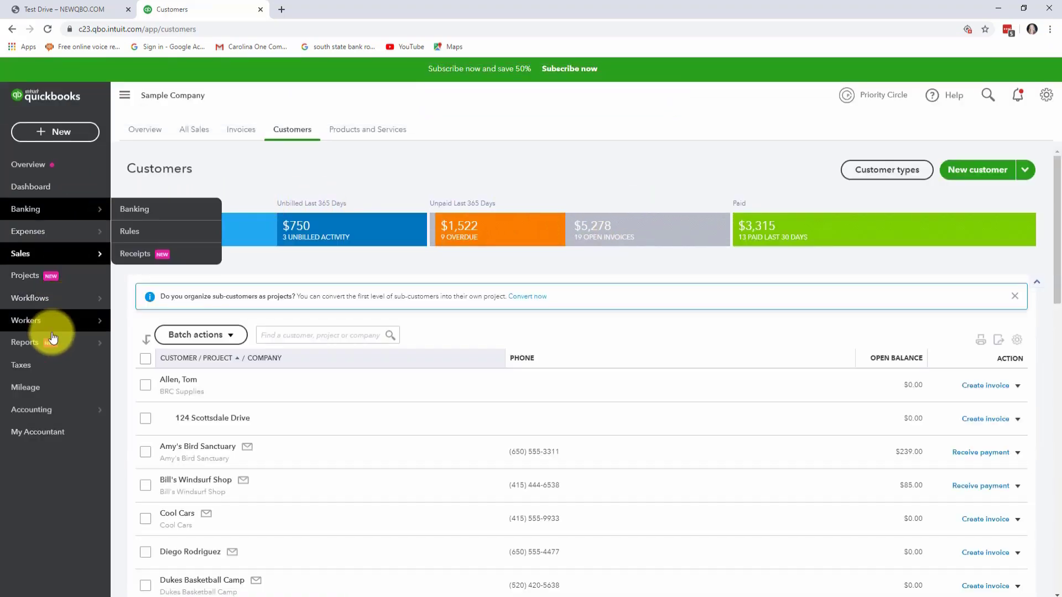
mouse_move(51, 409)
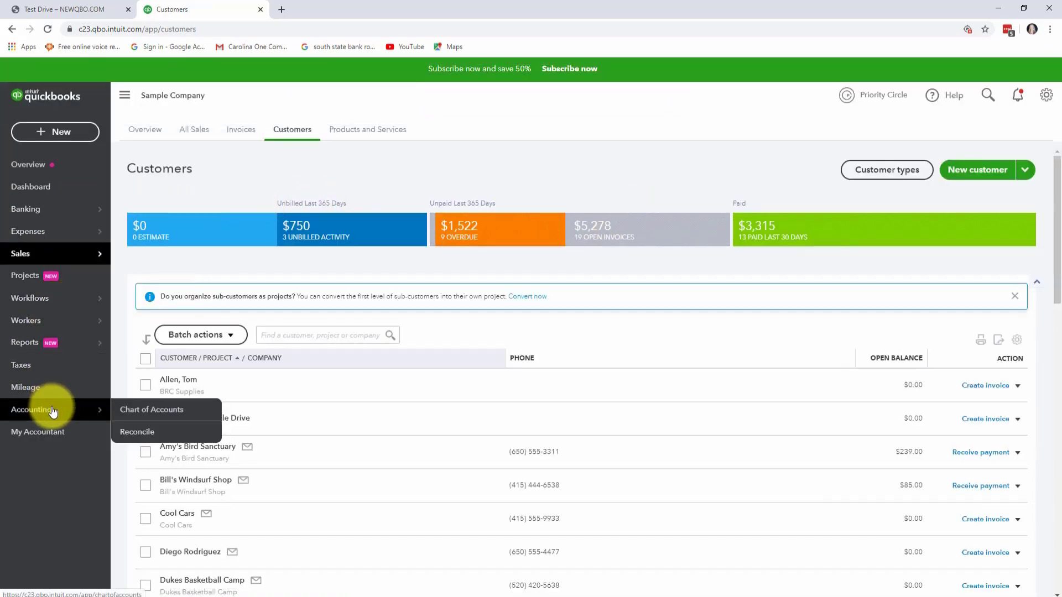
left_click(135, 412)
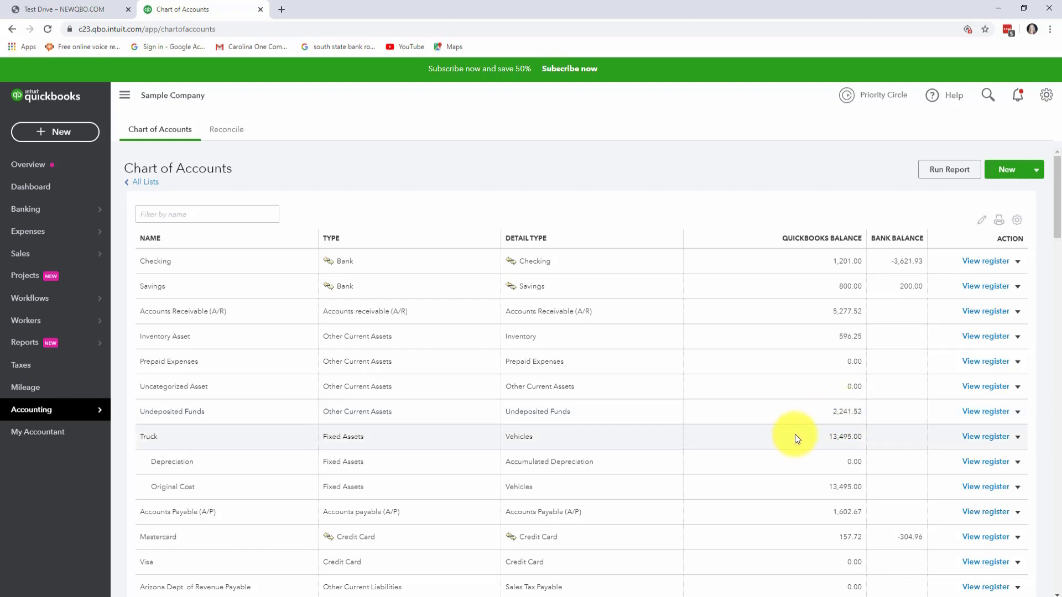
Open the Undeposited Funds register and dismiss the Register basics tour.
left_click(979, 412)
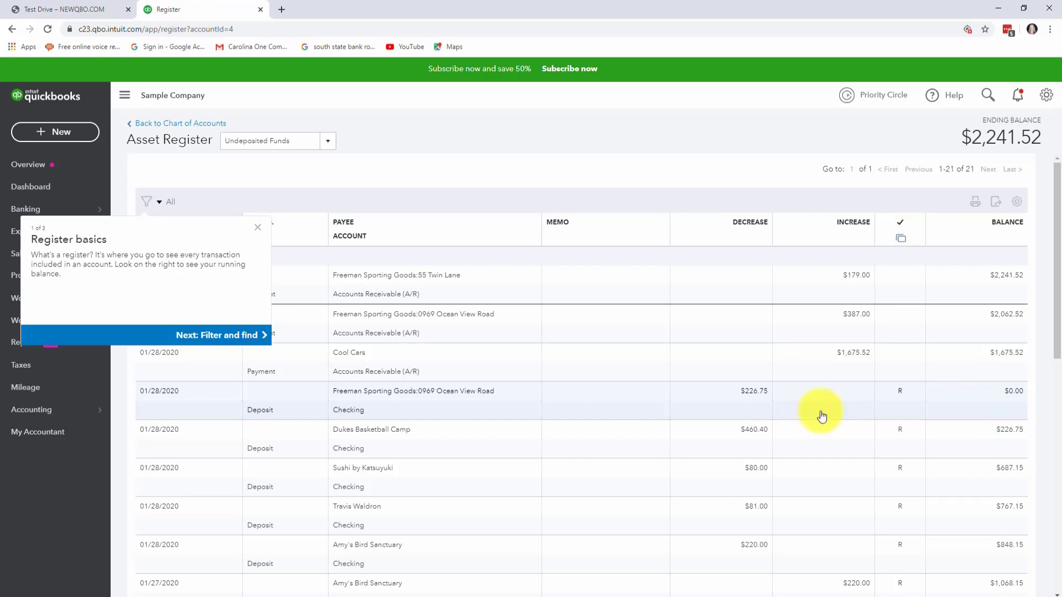
left_click(257, 228)
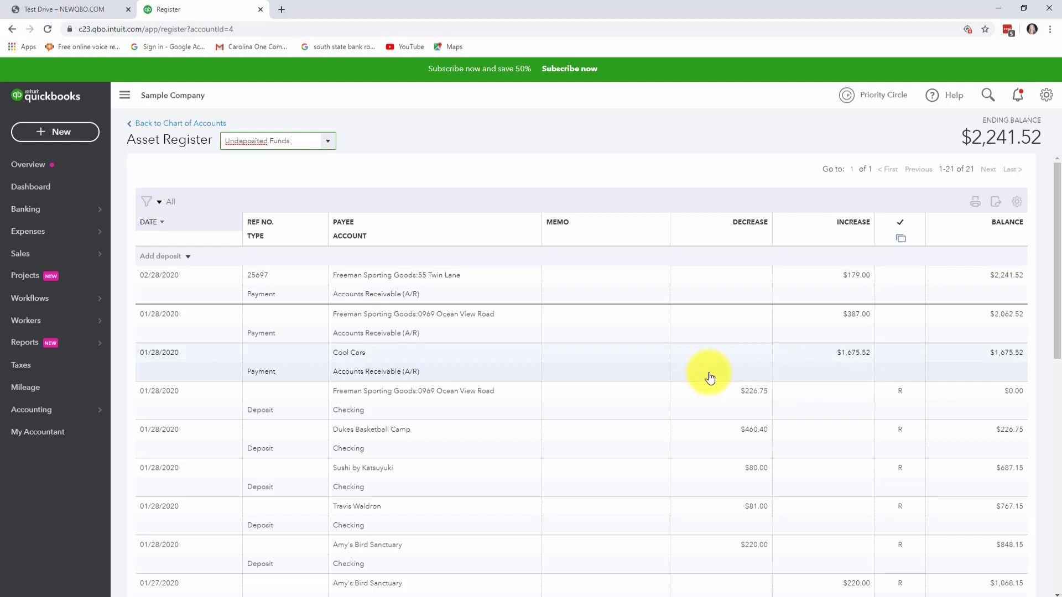
mouse_move(58, 313)
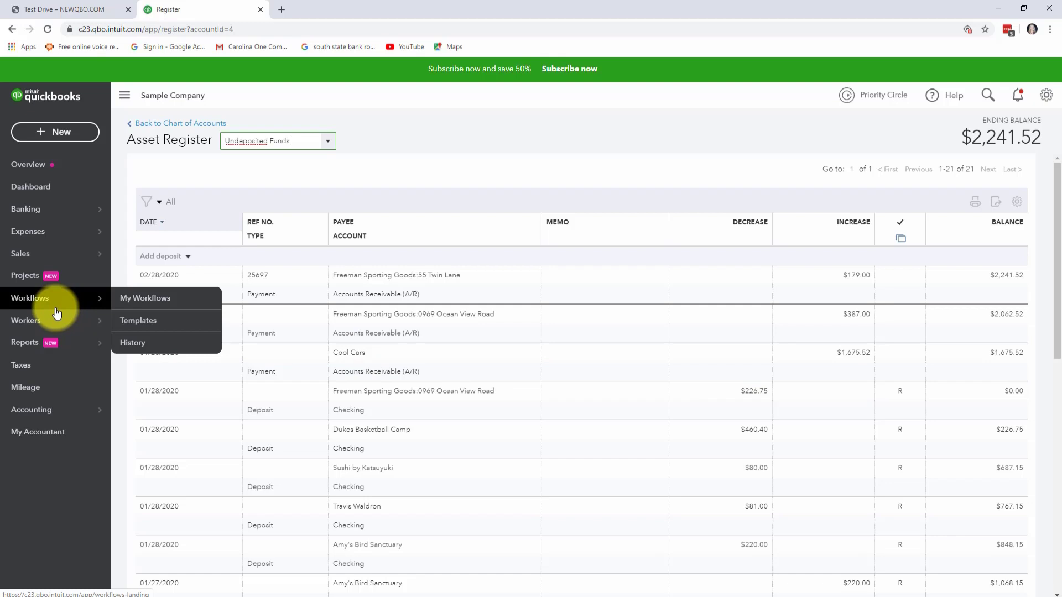
Open the Freeman Sporting Goods 55 Twin Lane sub-customer page from the Customers list to confirm invoices 1005 and 1038 are paid.
mouse_move(44, 254)
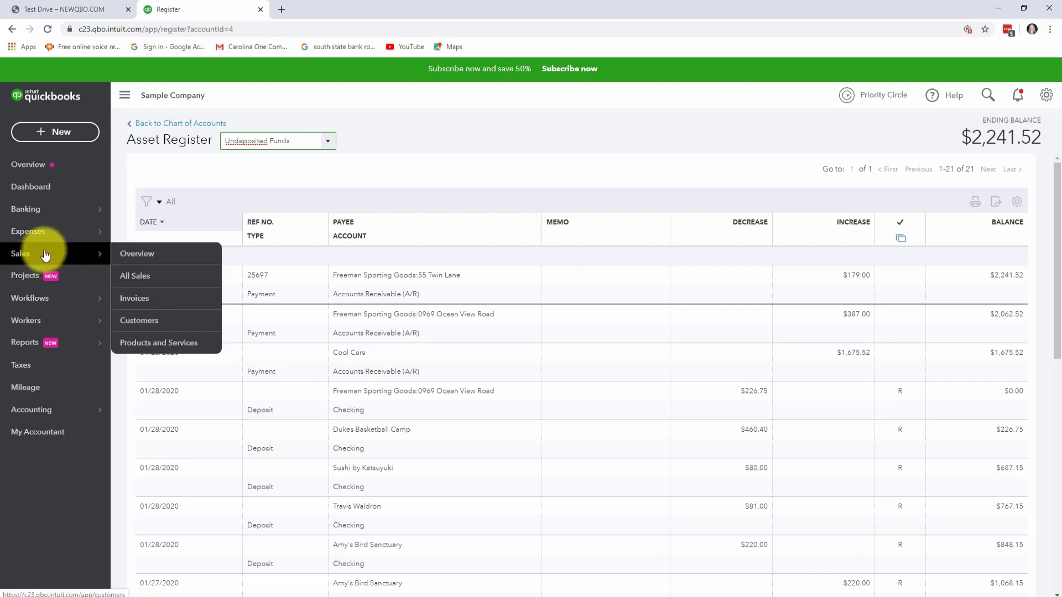
left_click(143, 326)
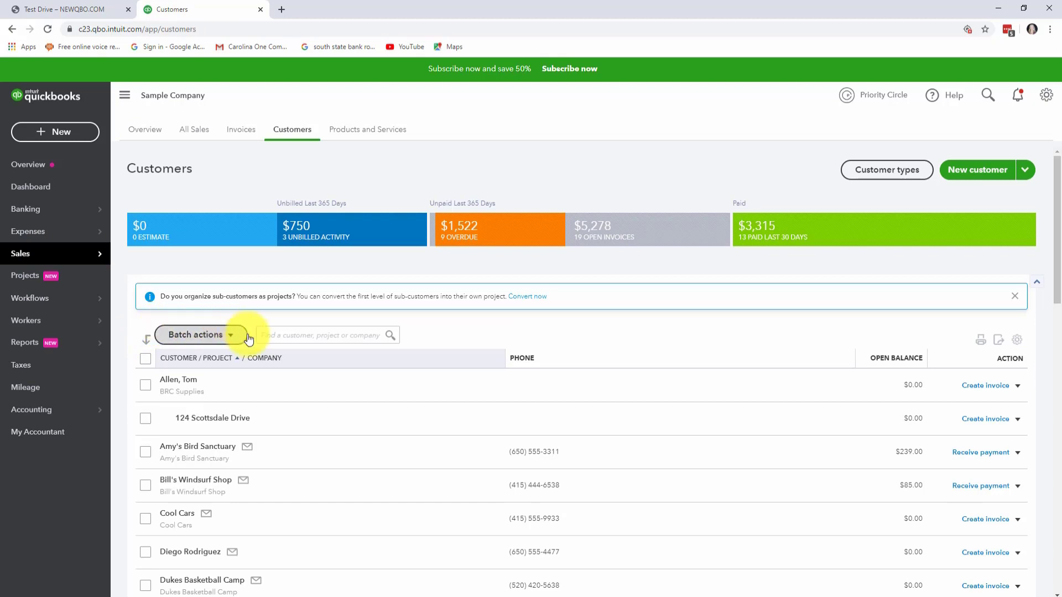
scroll(343, 454, "down", 3)
scroll(346, 471, "down", 2)
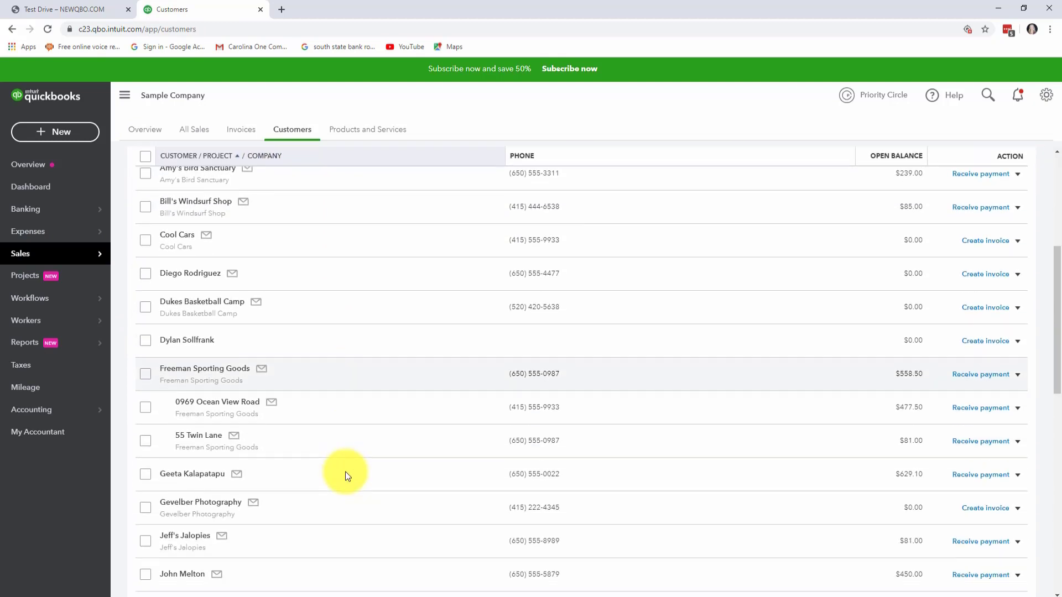
left_click(209, 440)
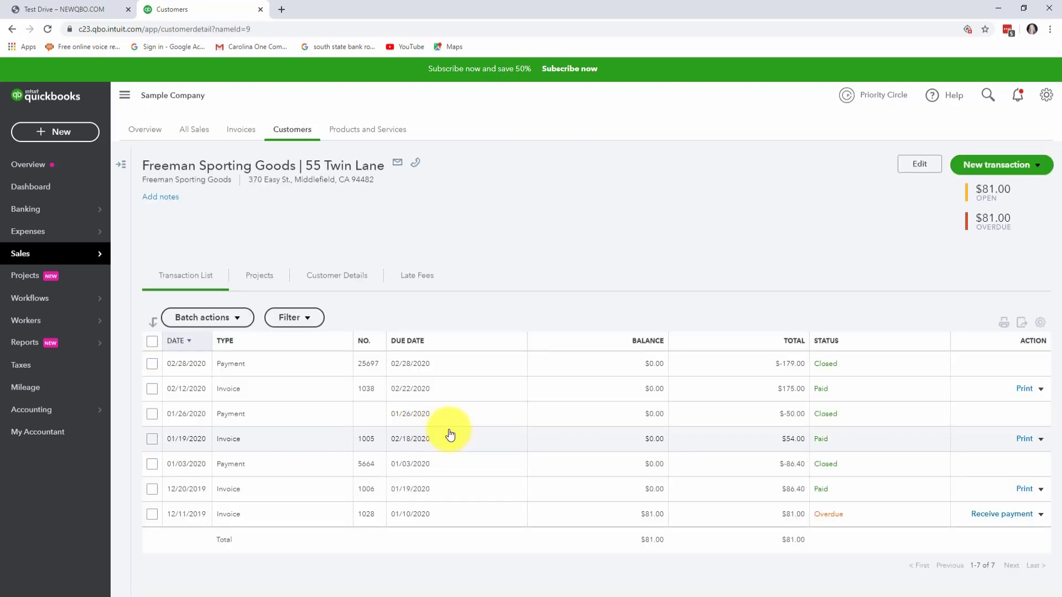
left_click(235, 366)
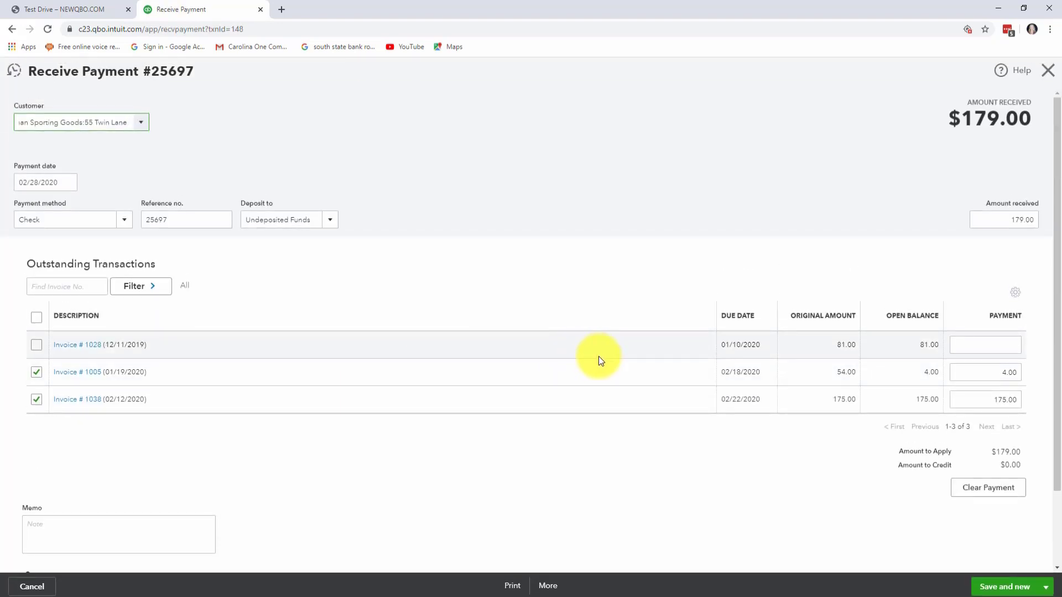
left_click(330, 220)
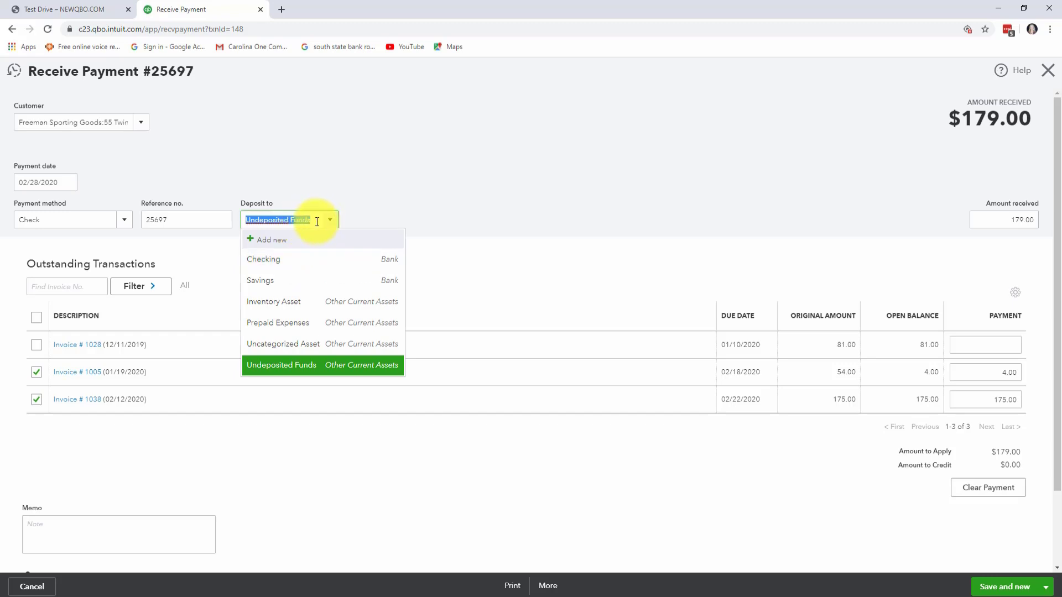
left_click(369, 217)
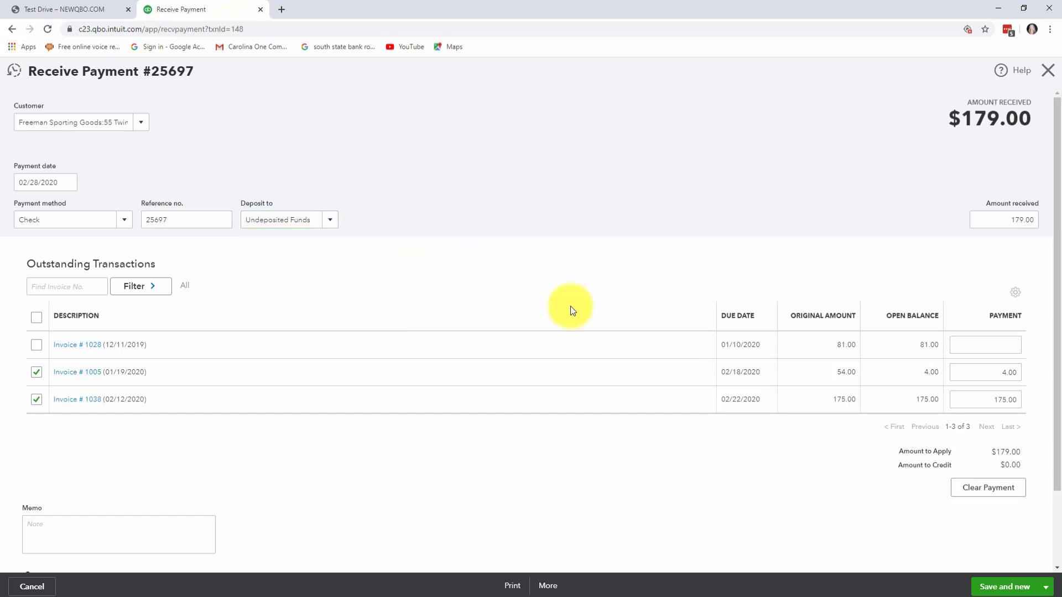
left_click(1045, 587)
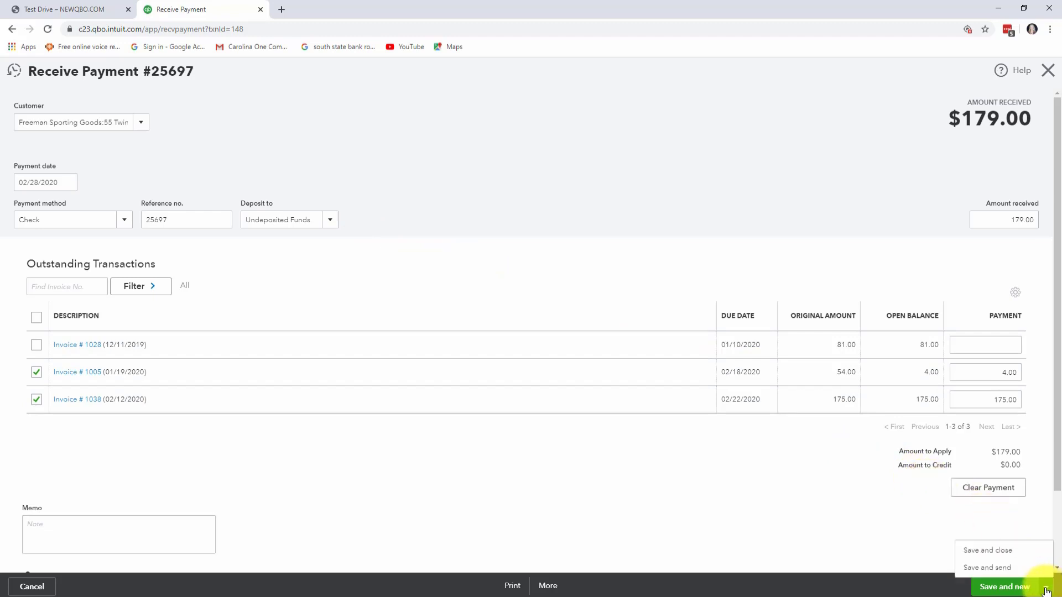
left_click(1007, 553)
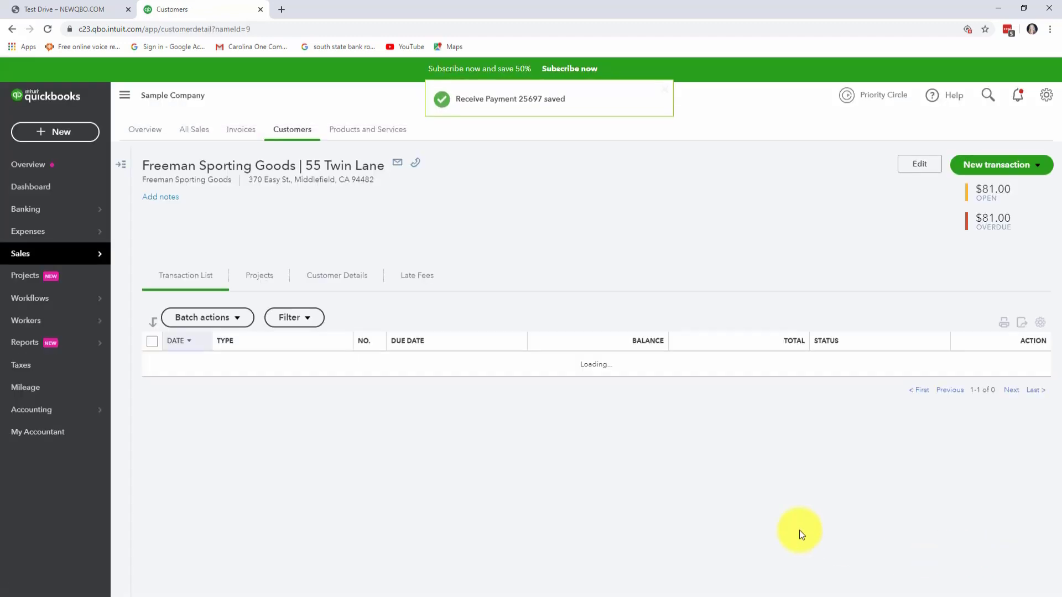